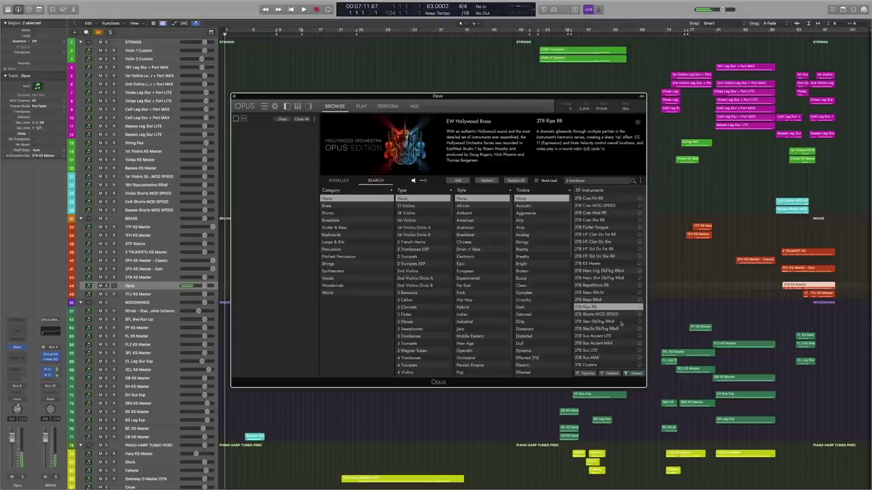
- Preview 2TB Stac DblTng RRx8, then load the Hollywood Brass 2TB Sus MAX instrument
{"action": "left_click", "coordinate": [619, 322]}
{"action": "left_click", "coordinate": [603, 358]}
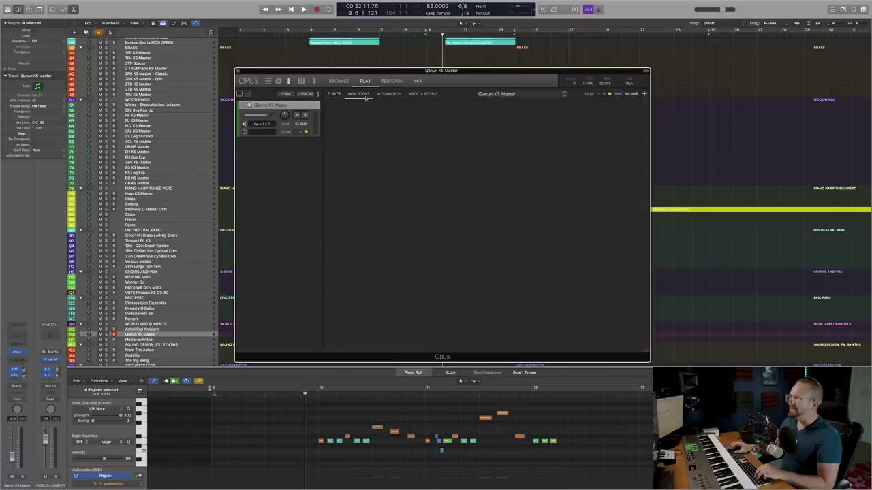
- Add a MIDI Compressor to the Qanun KS Master and restore its Qanun Comp preset
{"action": "left_click", "coordinate": [645, 94]}
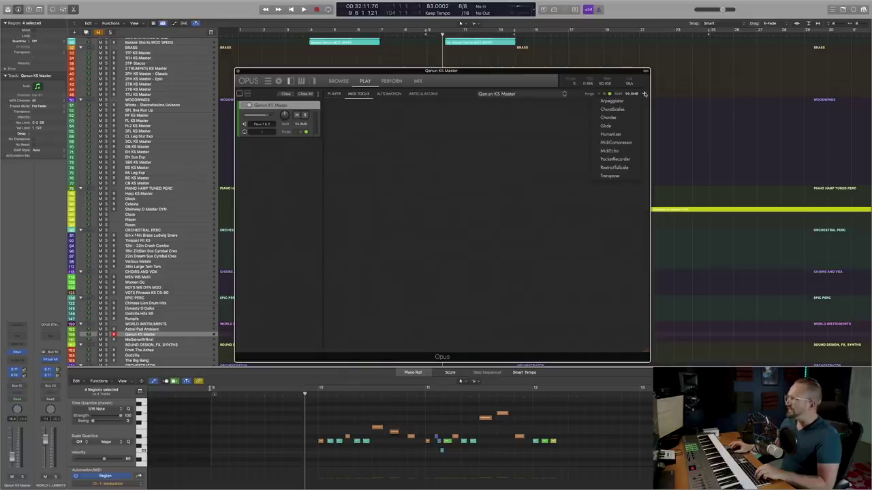
{"action": "left_click", "coordinate": [616, 139]}
{"action": "left_click", "coordinate": [640, 106]}
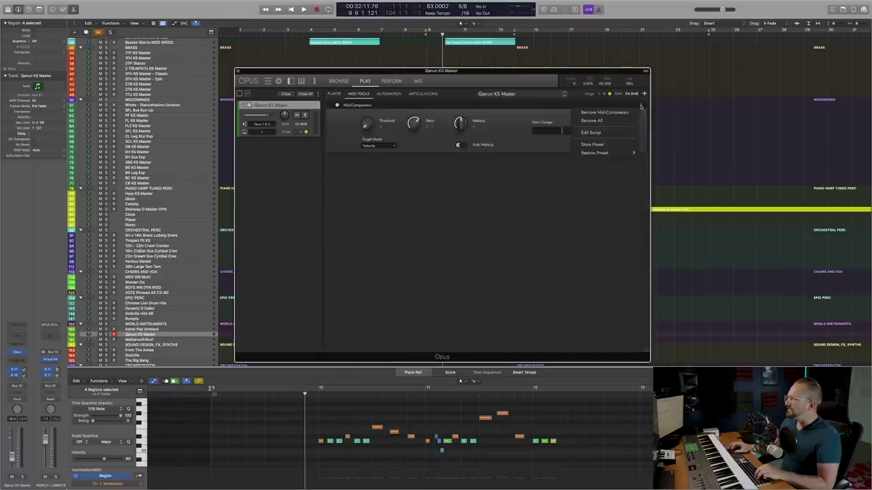
{"action": "mouse_move", "coordinate": [599, 153]}
{"action": "left_click", "coordinate": [683, 155]}
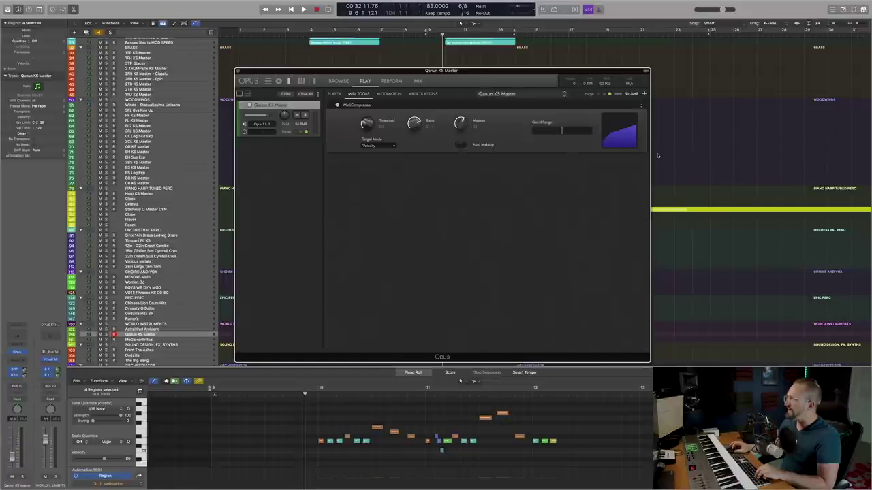
- Add a Humanizer with a restored preset and play the part to hear both MIDI effects
{"action": "left_click", "coordinate": [645, 94]}
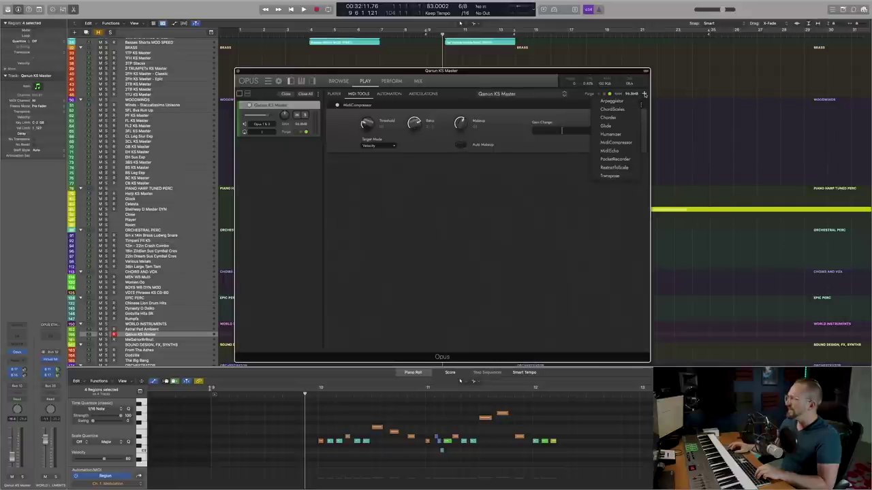
{"action": "left_click", "coordinate": [623, 136]}
{"action": "left_click", "coordinate": [640, 158]}
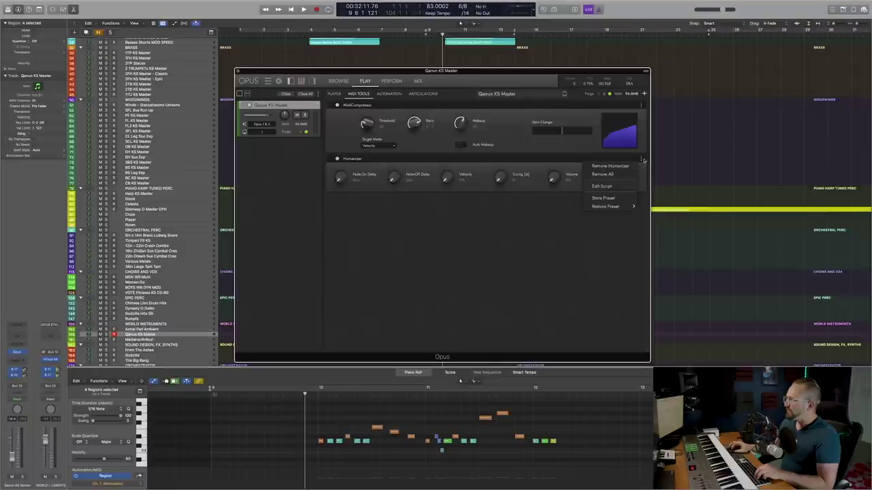
{"action": "mouse_move", "coordinate": [630, 205]}
{"action": "left_click", "coordinate": [655, 216]}
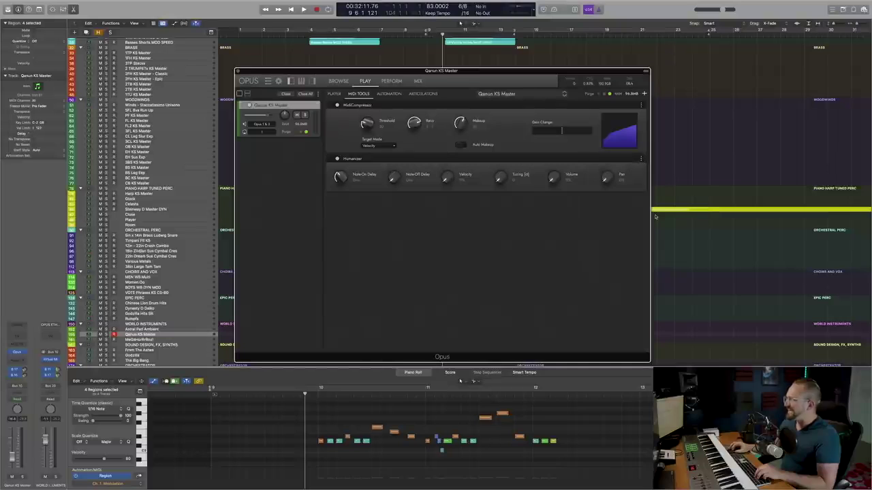
{"action": "left_click", "coordinate": [405, 403]}
{"action": "key", "text": "space"}
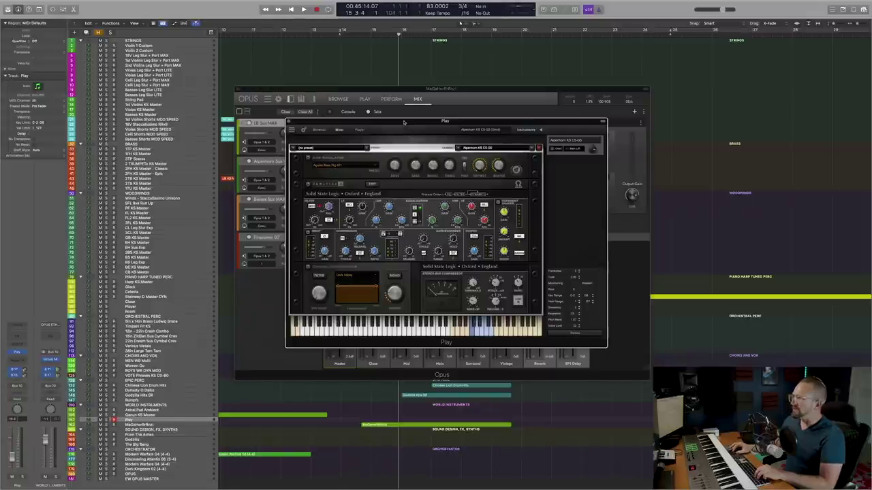
- Close the Play window and insert an Equalizer on the LE Sus MAX Master channel
{"action": "left_click_drag", "start_coordinate": [403, 123], "coordinate": [713, 198]}
{"action": "key", "text": "super+w"}
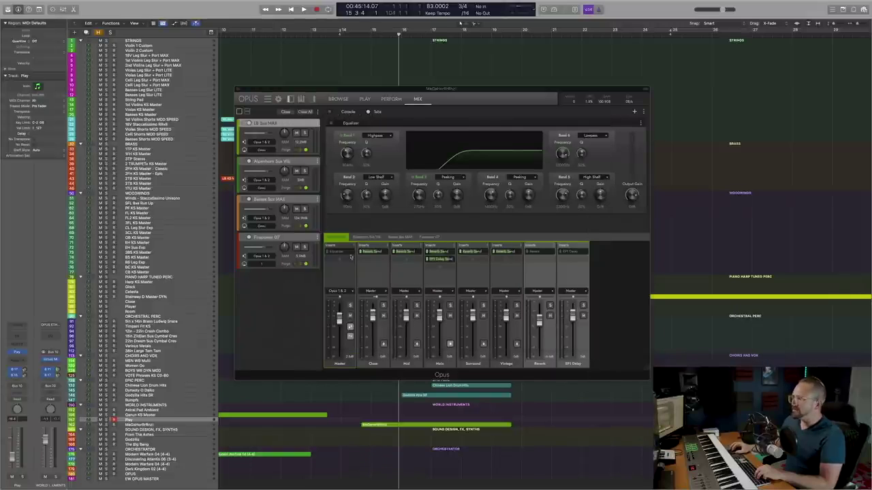
{"action": "left_click", "coordinate": [341, 259]}
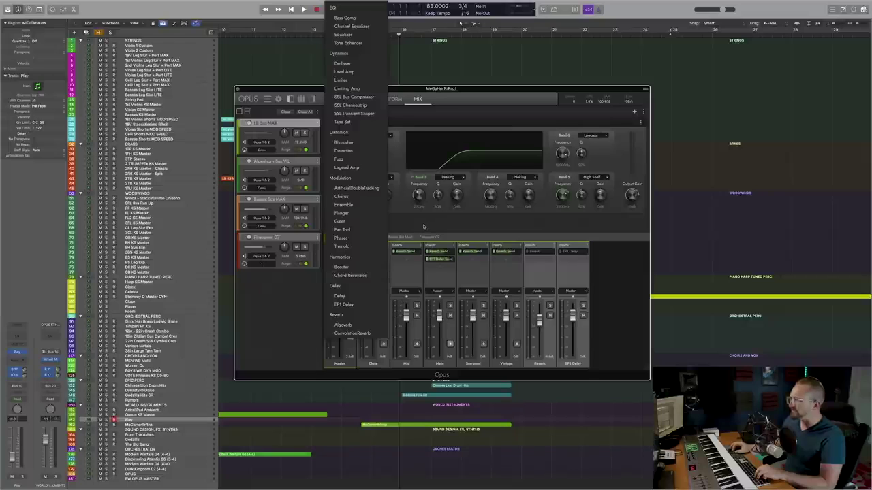
{"action": "left_click", "coordinate": [344, 34]}
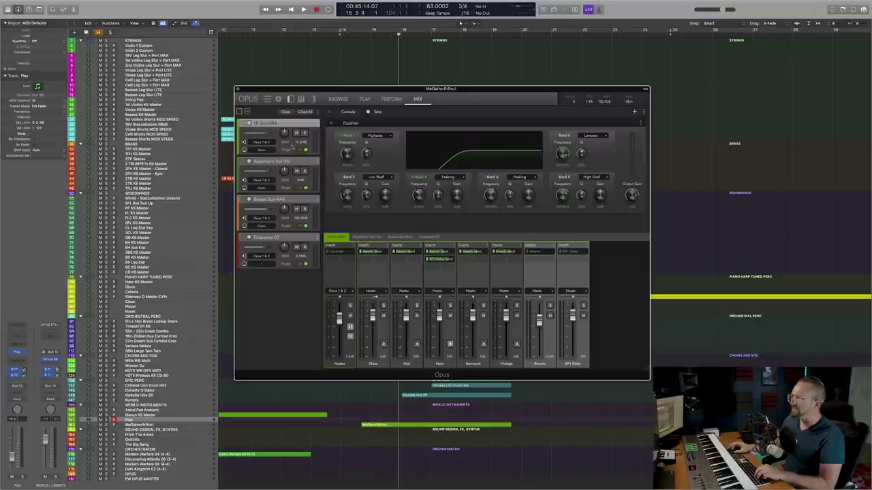
- Check the Alpenhorn, Basses Sus MAX and Firepower mixer channels, then return to LE Sus MAX
{"action": "left_click", "coordinate": [291, 162]}
{"action": "left_click", "coordinate": [288, 200]}
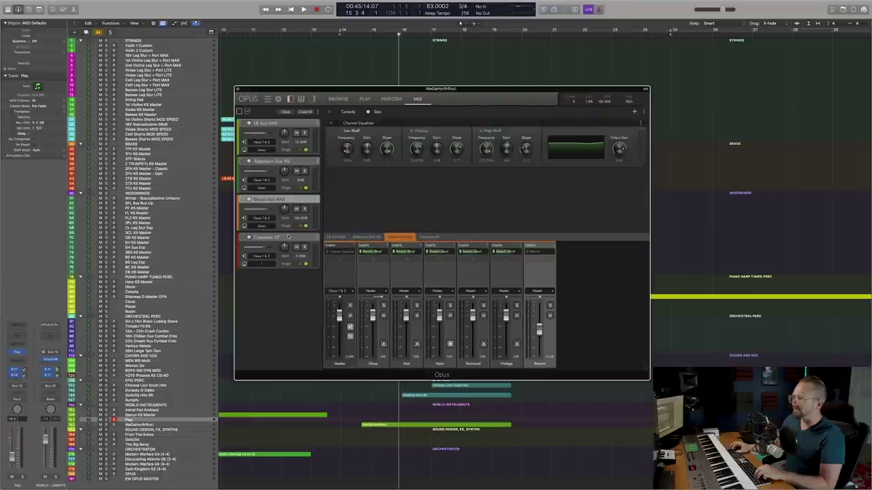
{"action": "left_click", "coordinate": [288, 237]}
{"action": "left_click", "coordinate": [289, 126]}
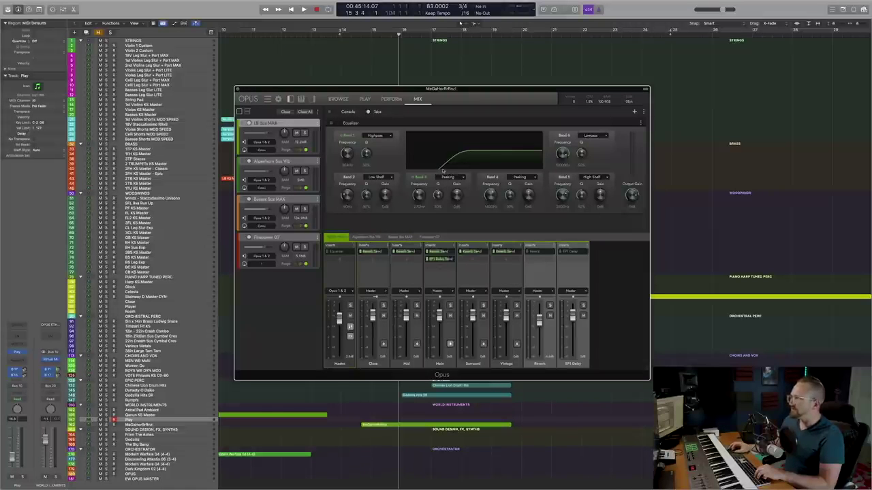
- Open the EP1 Delay settings and play back from bar 16 to hear the delay
{"action": "left_click", "coordinate": [572, 252]}
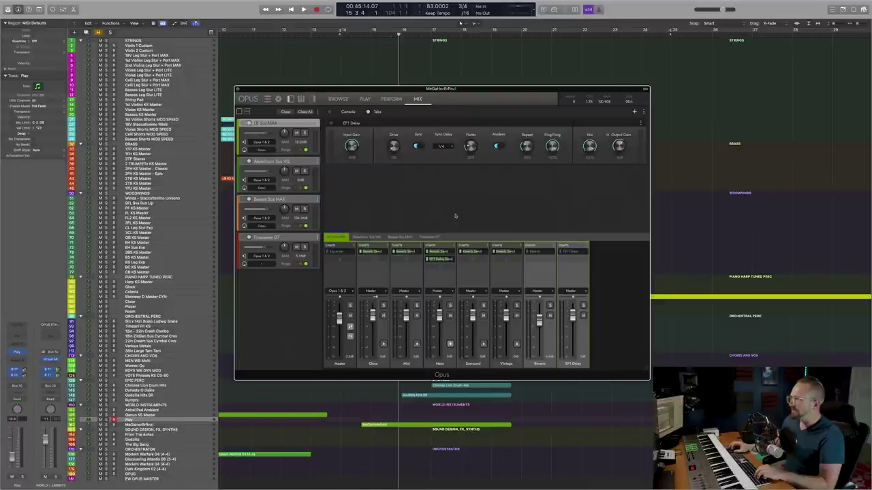
{"action": "key", "text": "space"}
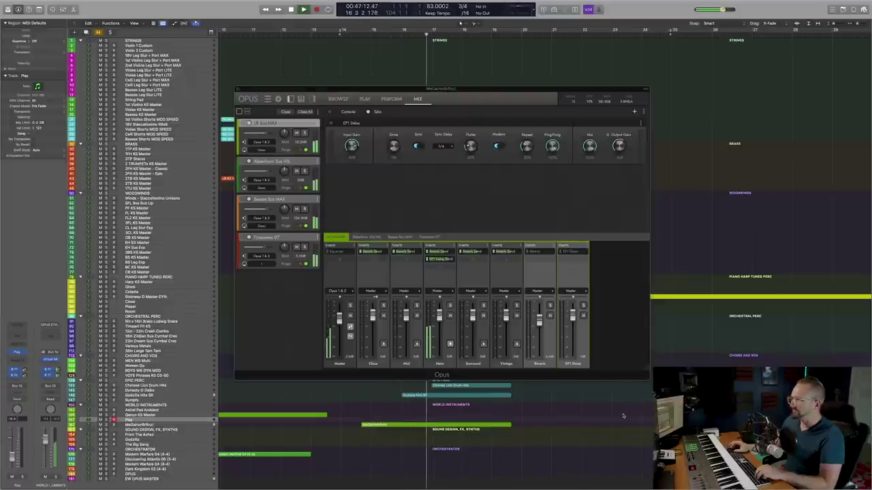
{"action": "key", "text": "space"}
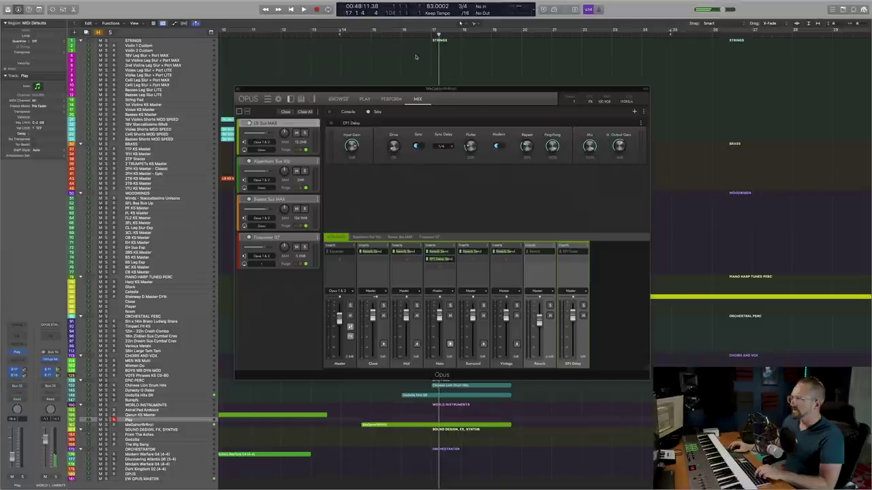
{"action": "left_click", "coordinate": [400, 34]}
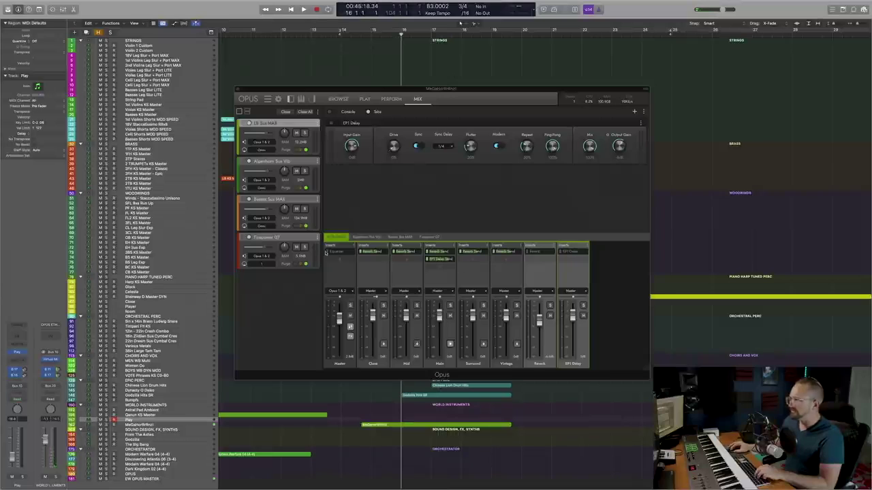
{"action": "left_click", "coordinate": [330, 252]}
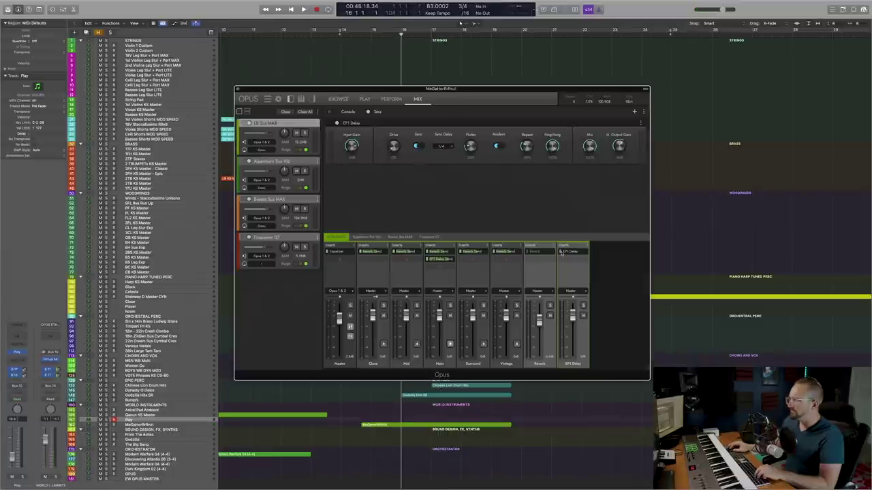
{"action": "key", "text": "space"}
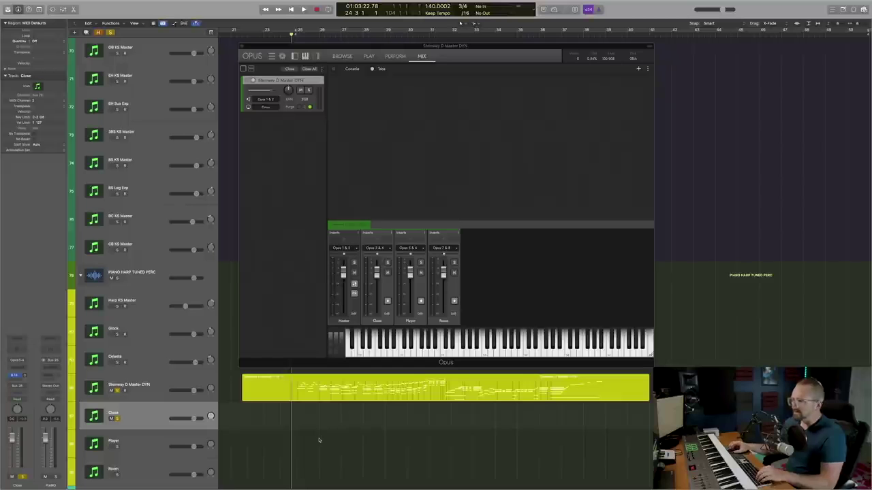
- Set the Player mic track's KW HALL reverb send to about -16.4 during playback
{"action": "key", "text": "space"}
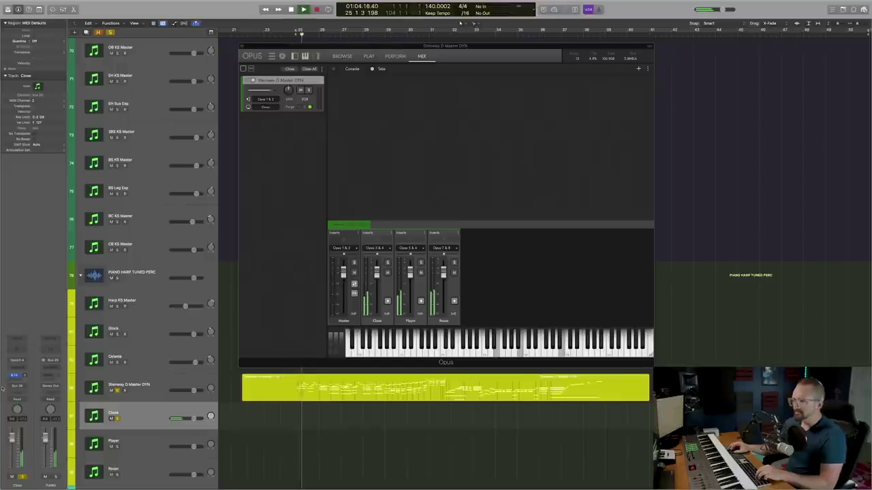
{"action": "left_click", "coordinate": [24, 375]}
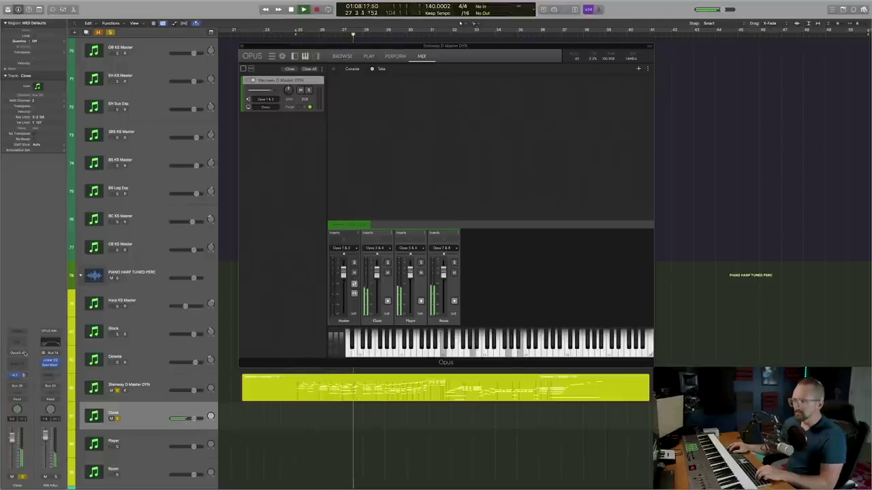
{"action": "left_click", "coordinate": [124, 444]}
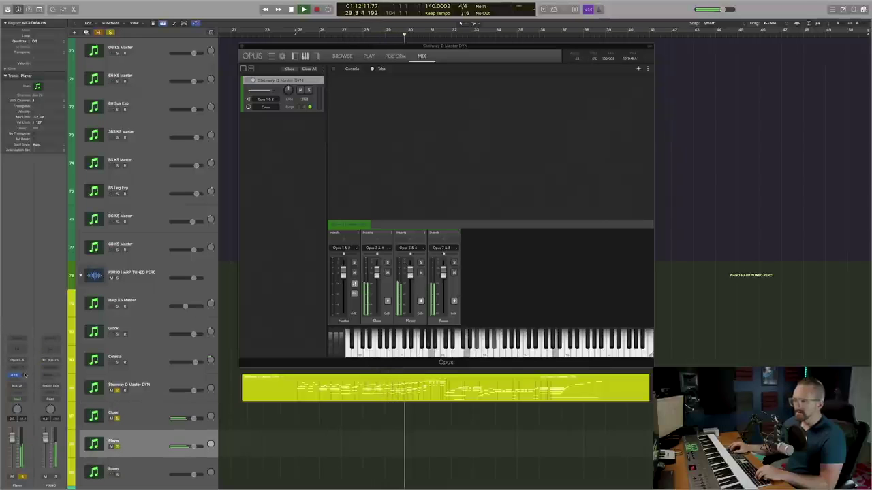
{"action": "left_click", "coordinate": [24, 375]}
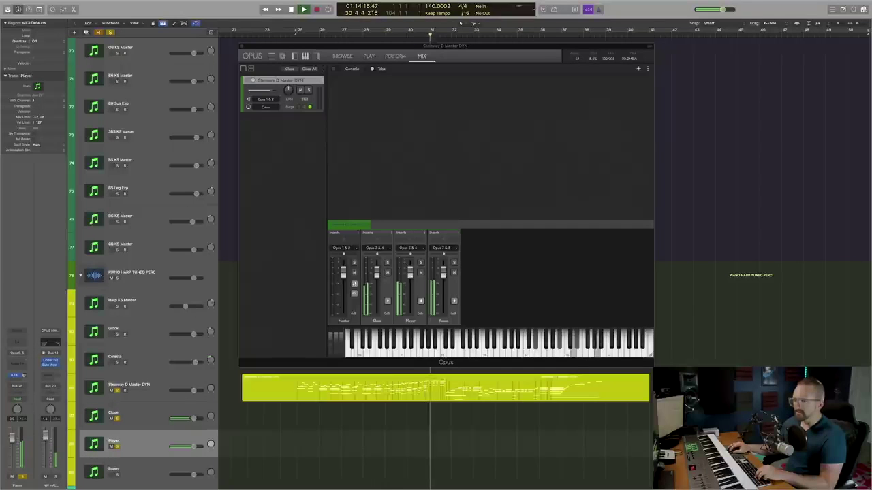
{"action": "left_click_drag", "start_coordinate": [24, 374], "coordinate": [26, 358]}
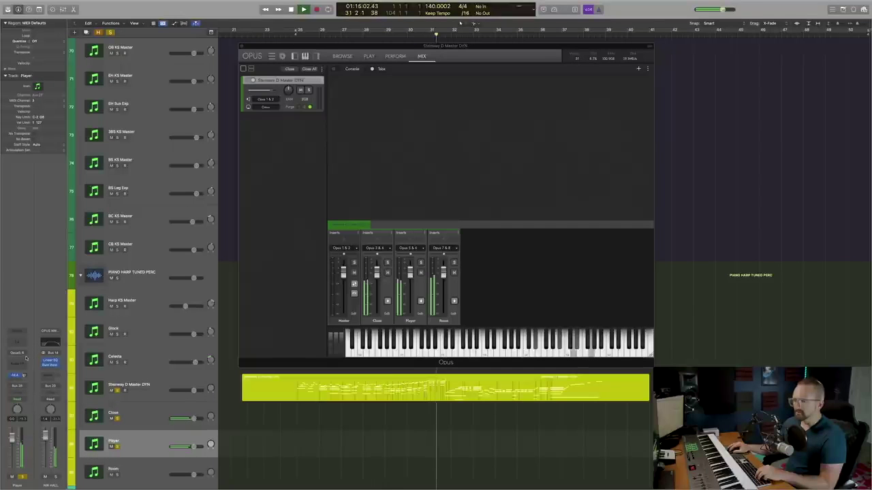
- Lower the Room mic track's volume to -3.2 dB
{"action": "left_click", "coordinate": [117, 475]}
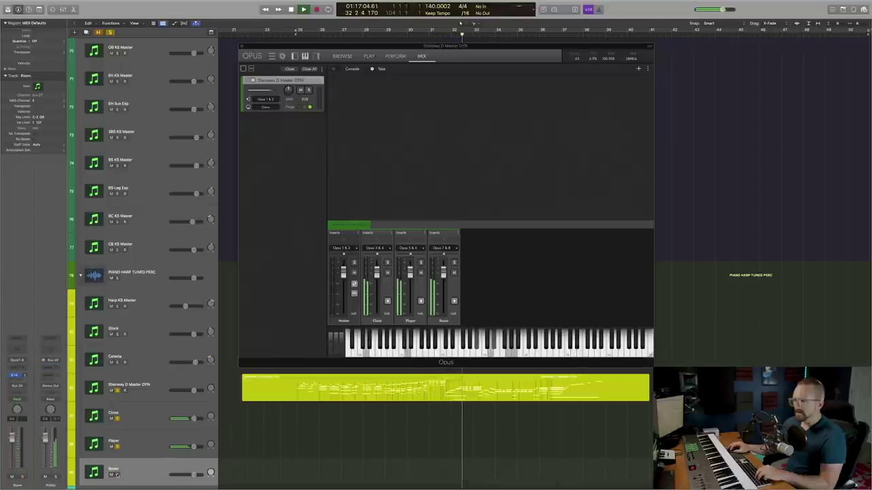
{"action": "left_click", "coordinate": [184, 474]}
{"action": "left_click_drag", "start_coordinate": [183, 474], "coordinate": [184, 475]}
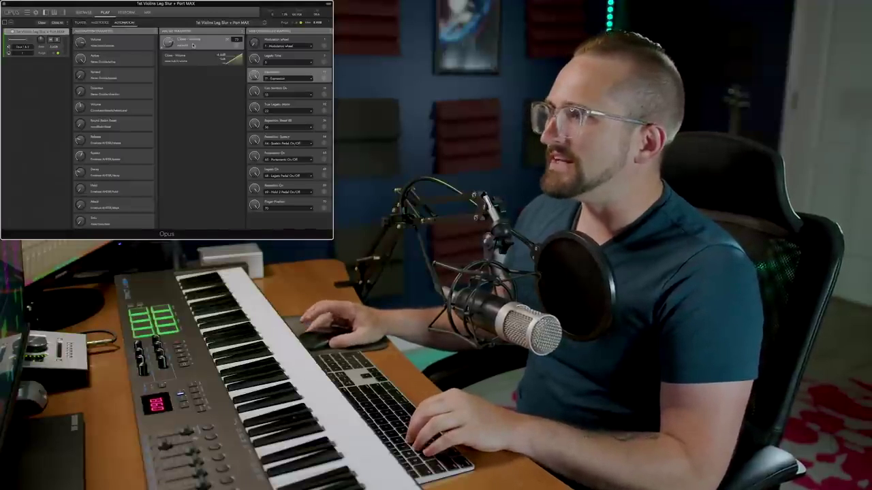
- Delete the Close - Volume automation entry and add a new macro
{"action": "left_click", "coordinate": [202, 49]}
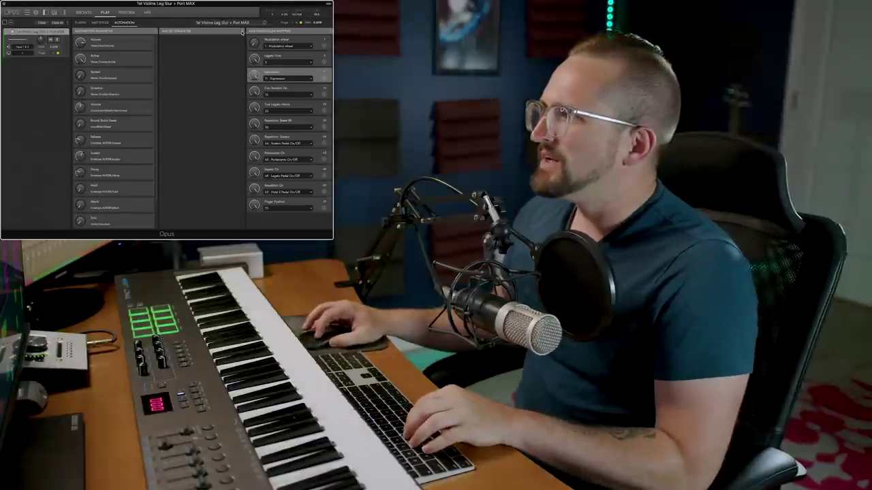
{"action": "left_click", "coordinate": [242, 32]}
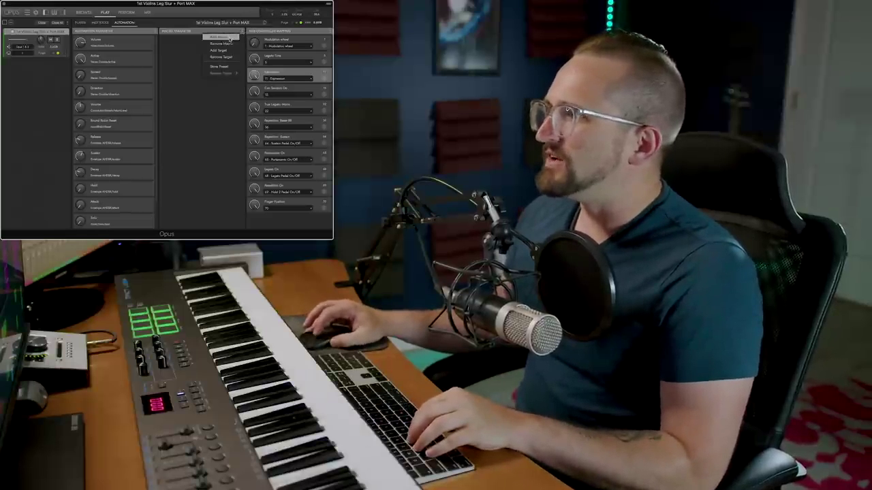
{"action": "left_click", "coordinate": [229, 38]}
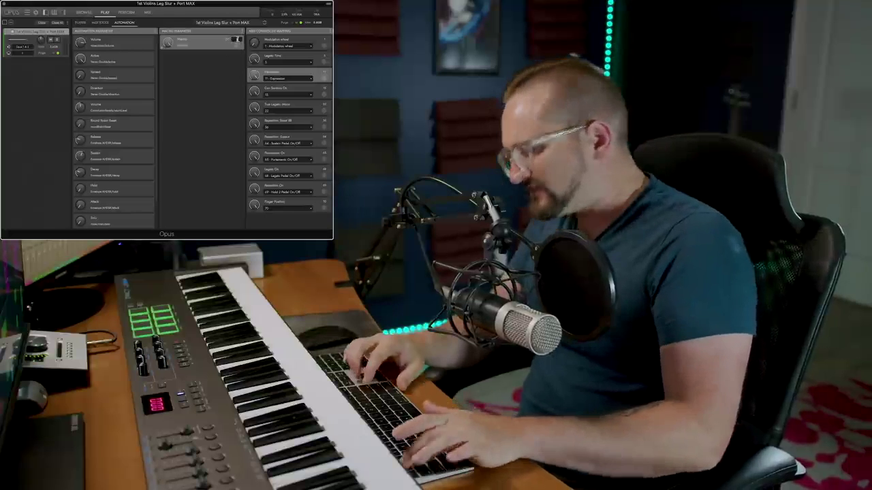
- Add two targets to the macro and assign the Modulation wheel as one of them
{"action": "left_click", "coordinate": [241, 32]}
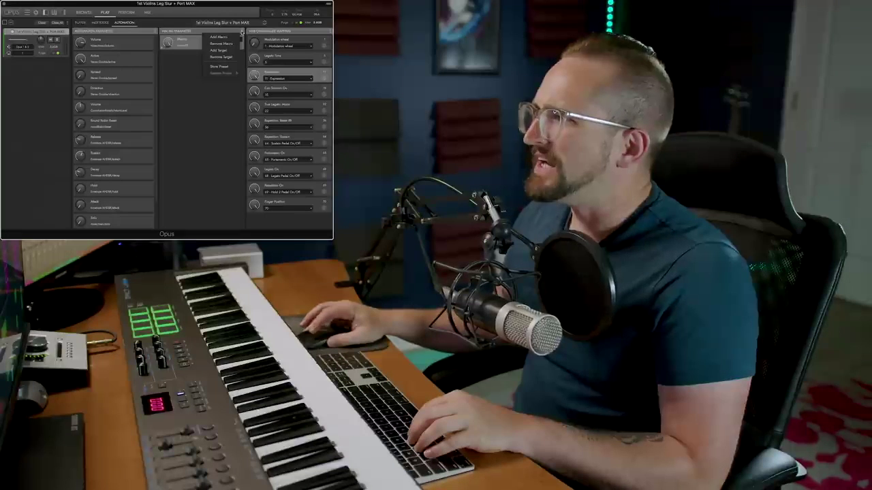
{"action": "left_click", "coordinate": [224, 50]}
{"action": "left_click", "coordinate": [242, 32]}
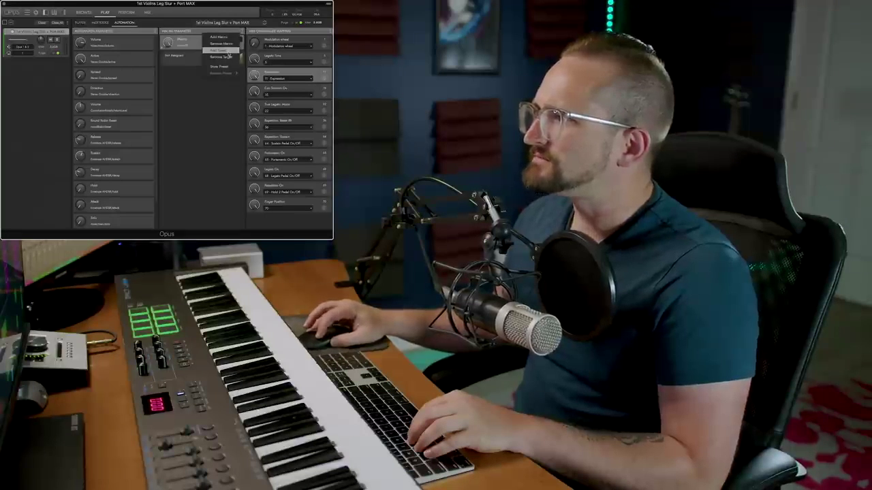
{"action": "left_click", "coordinate": [235, 51]}
{"action": "left_click", "coordinate": [287, 40]}
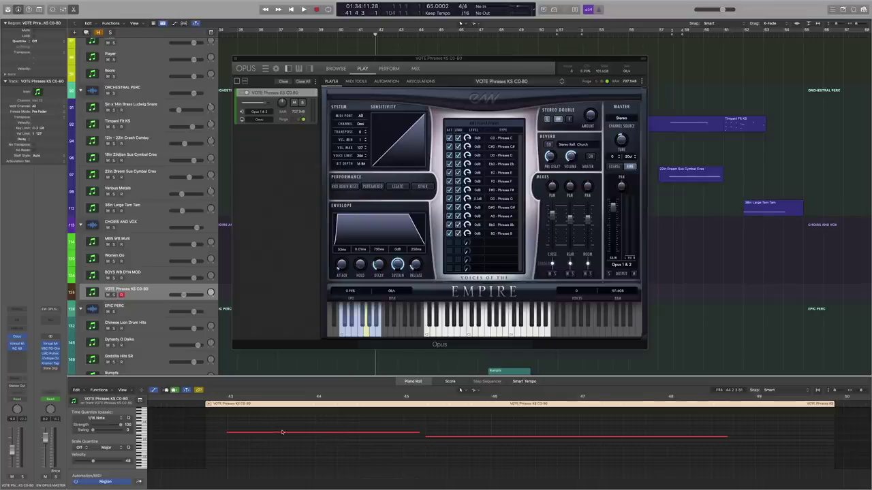
- Purge the VOTE Phrases KS C0-80 samples and play the vocal phrases
{"action": "left_click", "coordinate": [294, 121]}
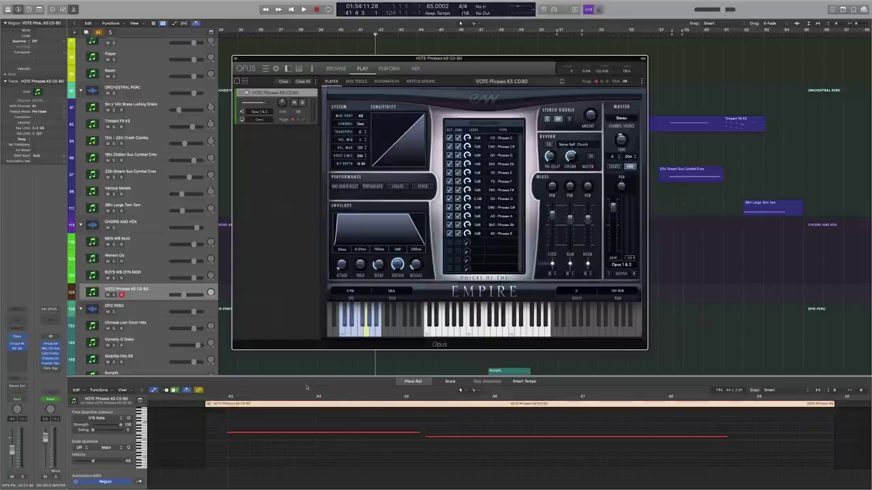
{"action": "left_click", "coordinate": [292, 446]}
{"action": "key", "text": "space"}
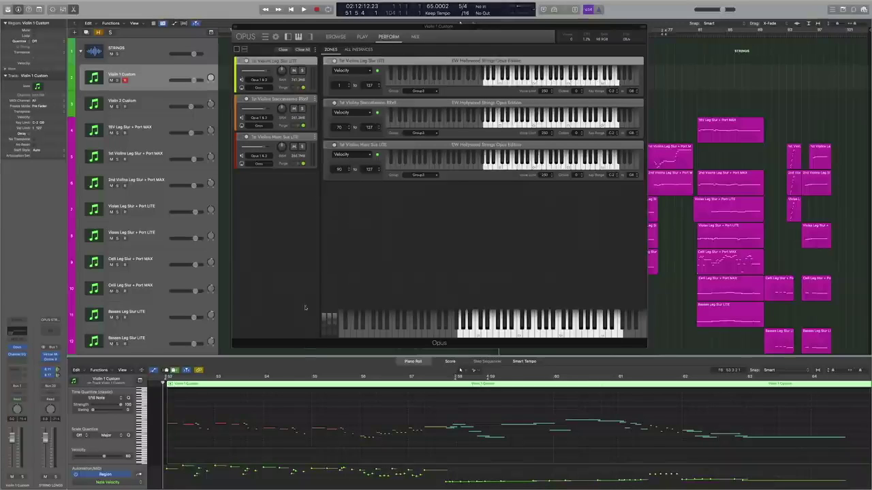
- Play the Violin 1 Custom part layering the 1st Violins zones at velocities 1, 70 and 90
{"action": "left_click", "coordinate": [268, 411]}
{"action": "key", "text": "space"}
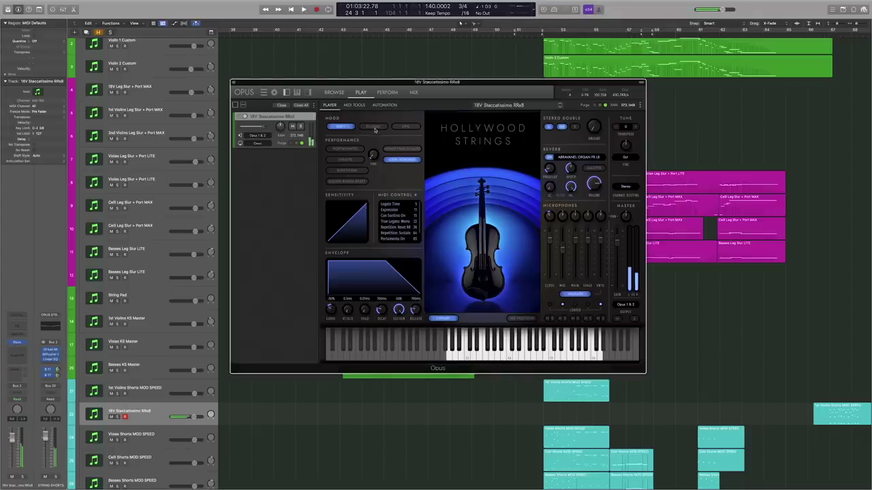
- Switch the 18V Staccatissimo RRx8 mood to Classic, then to Epic
{"action": "left_click", "coordinate": [375, 129]}
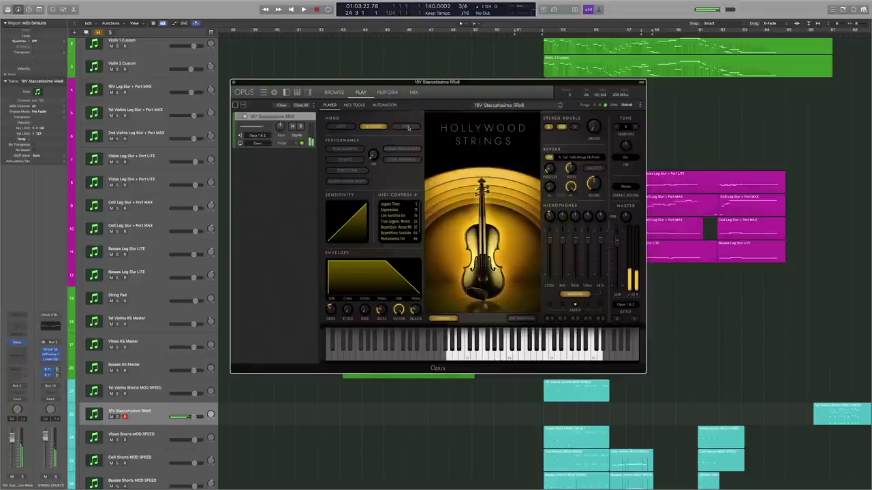
{"action": "left_click", "coordinate": [406, 128]}
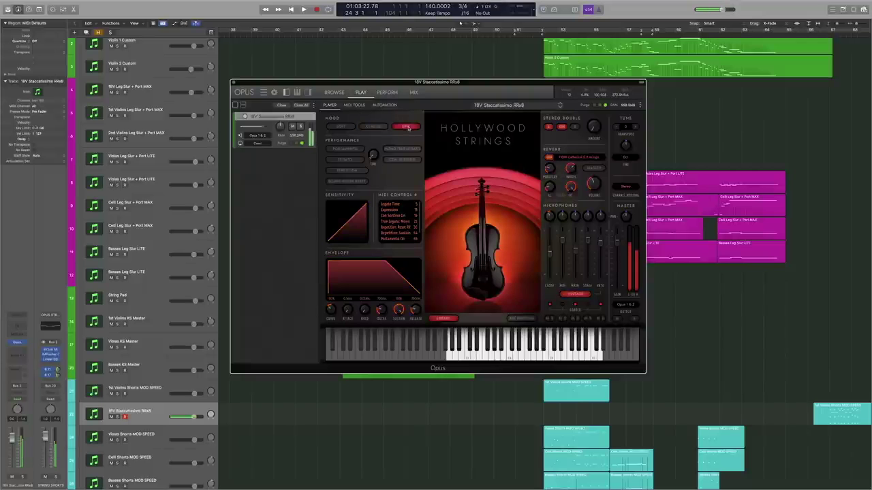